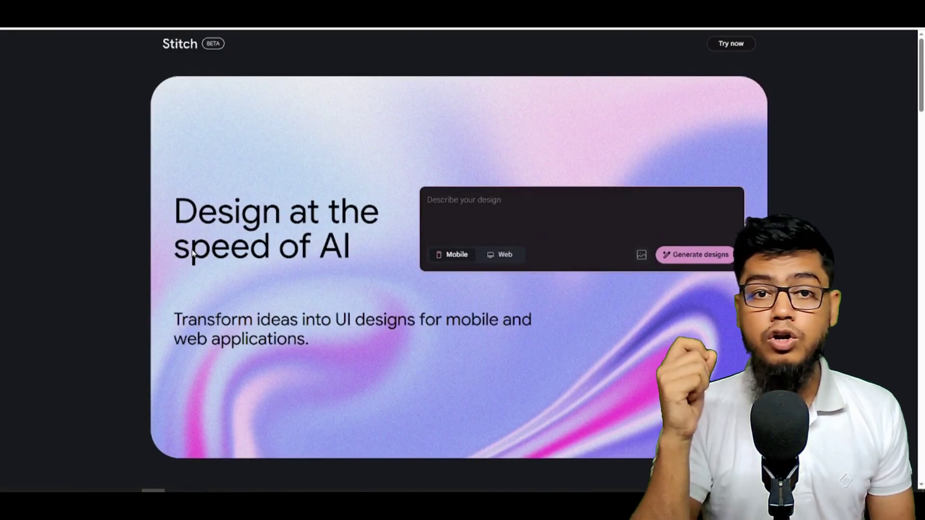
{"action": "scroll", "coordinate": [273, 237], "scroll_direction": "down", "scroll_amount": 2}
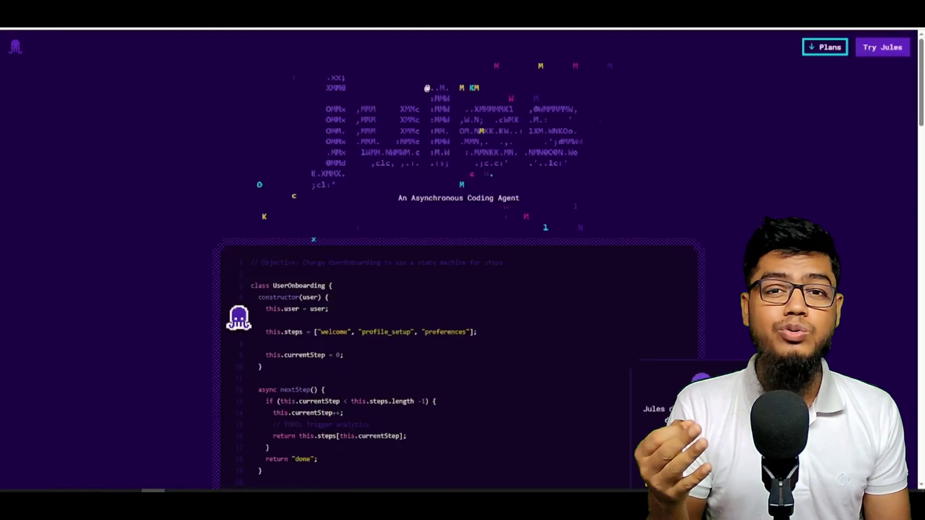
{"action": "scroll", "coordinate": [217, 195], "scroll_direction": "down", "scroll_amount": 2}
{"action": "scroll", "coordinate": [224, 188], "scroll_direction": "up", "scroll_amount": 2}
{"action": "scroll", "coordinate": [216, 216], "scroll_direction": "up", "scroll_amount": 1}
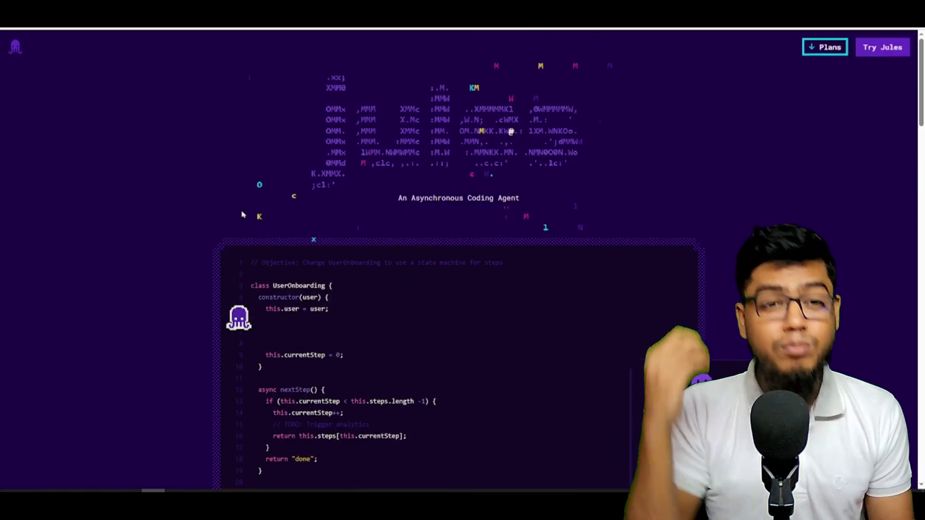
{"action": "scroll", "coordinate": [289, 210], "scroll_direction": "down", "scroll_amount": 3}
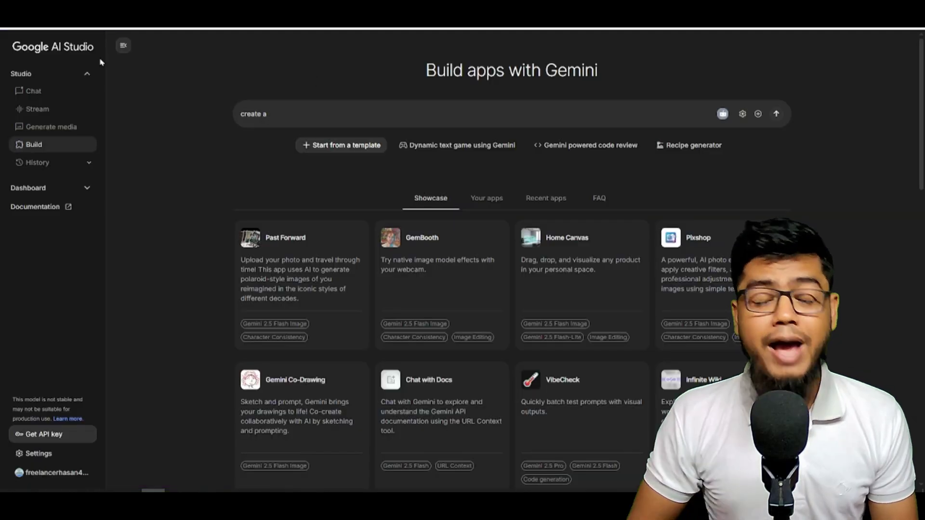
Move from Chat to Build mode and submit the SaaS landing page prompt
{"action": "left_click", "coordinate": [64, 50]}
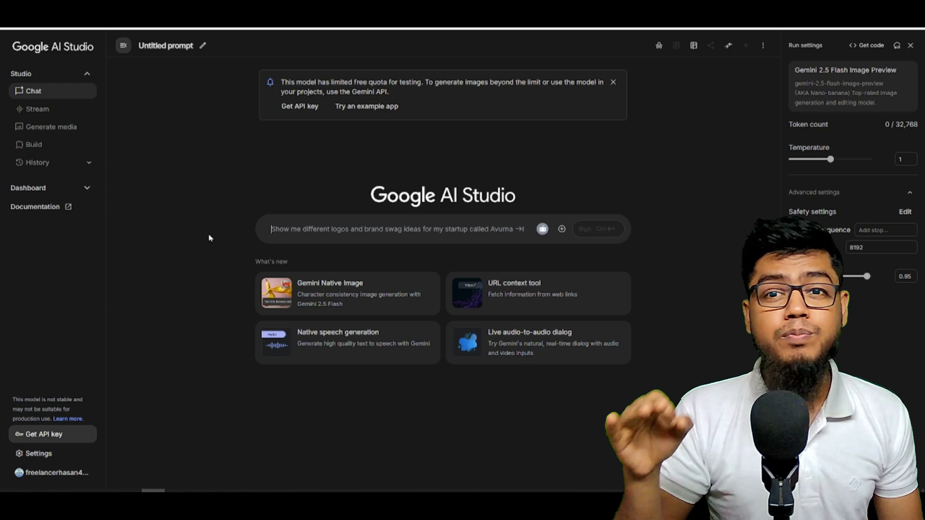
{"action": "left_click", "coordinate": [34, 145]}
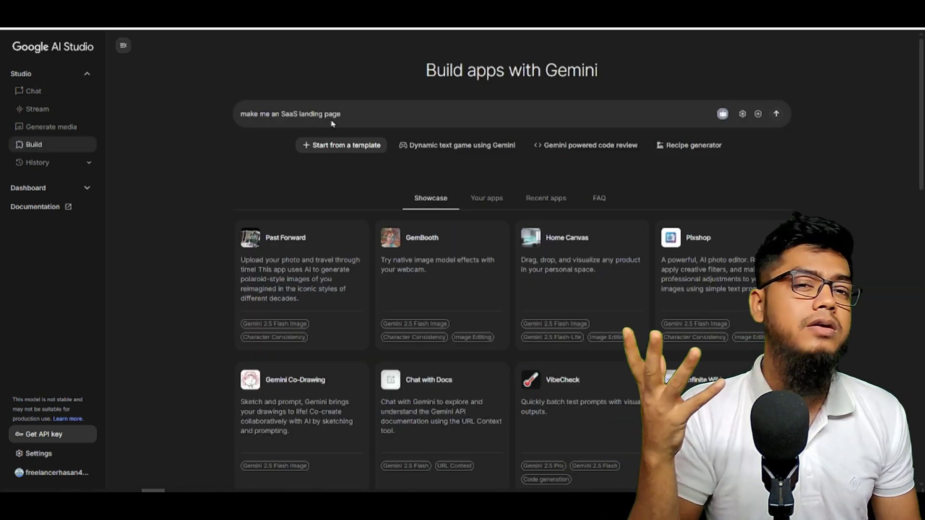
{"action": "left_click", "coordinate": [777, 114]}
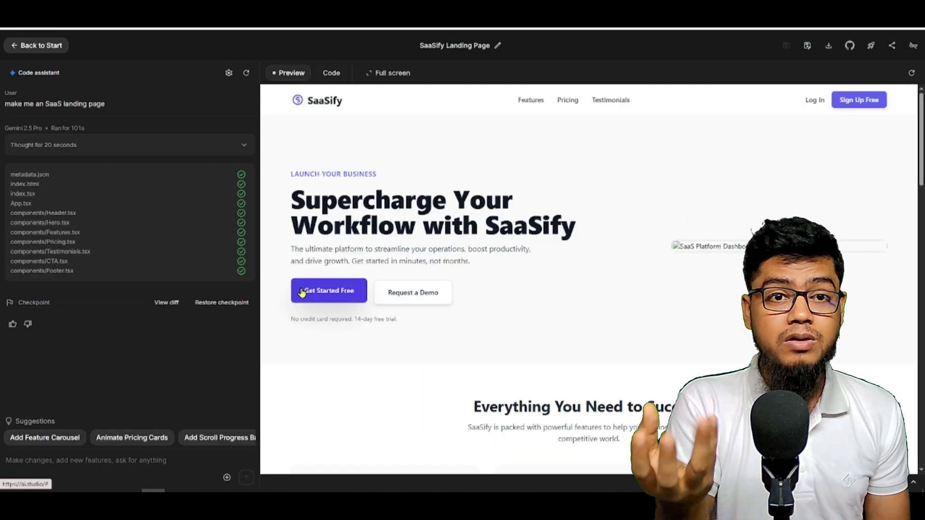
{"action": "scroll", "coordinate": [557, 271], "scroll_direction": "down", "scroll_amount": 3}
{"action": "scroll", "coordinate": [549, 279], "scroll_direction": "down", "scroll_amount": 2}
{"action": "scroll", "coordinate": [347, 292], "scroll_direction": "down", "scroll_amount": 5}
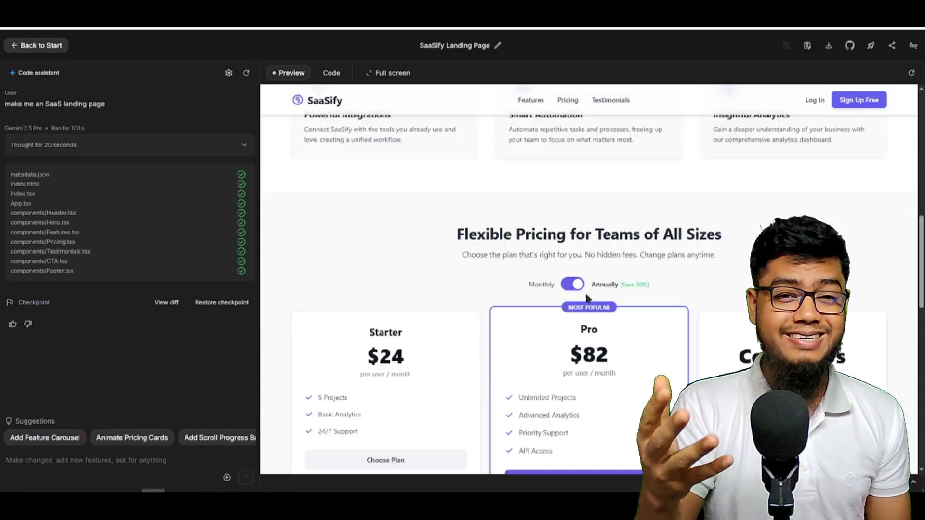
{"action": "scroll", "coordinate": [506, 253], "scroll_direction": "down", "scroll_amount": 2}
Toggle the SaaSify pricing between Monthly and Annually billing
{"action": "left_click", "coordinate": [572, 223]}
{"action": "scroll", "coordinate": [385, 322], "scroll_direction": "down", "scroll_amount": 2}
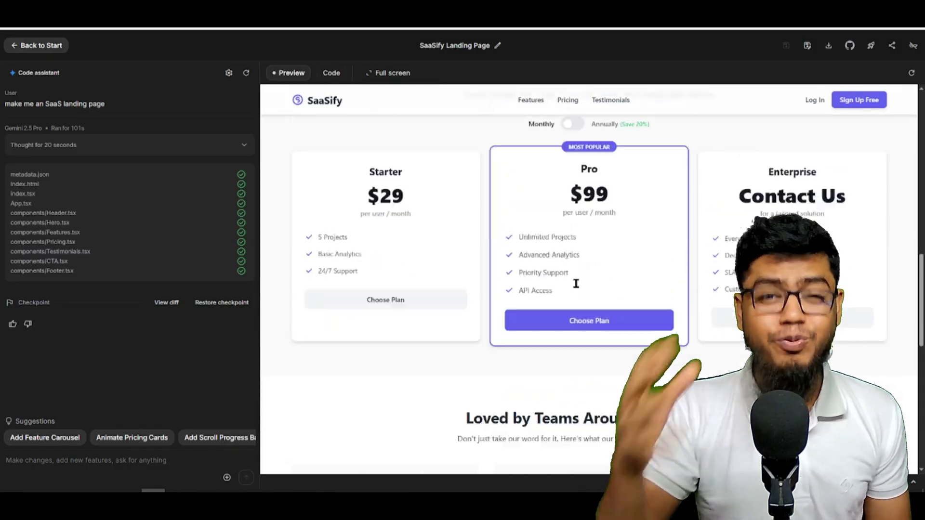
{"action": "scroll", "coordinate": [576, 285], "scroll_direction": "up", "scroll_amount": 1}
{"action": "scroll", "coordinate": [448, 287], "scroll_direction": "down", "scroll_amount": 4}
{"action": "scroll", "coordinate": [571, 264], "scroll_direction": "down", "scroll_amount": 4}
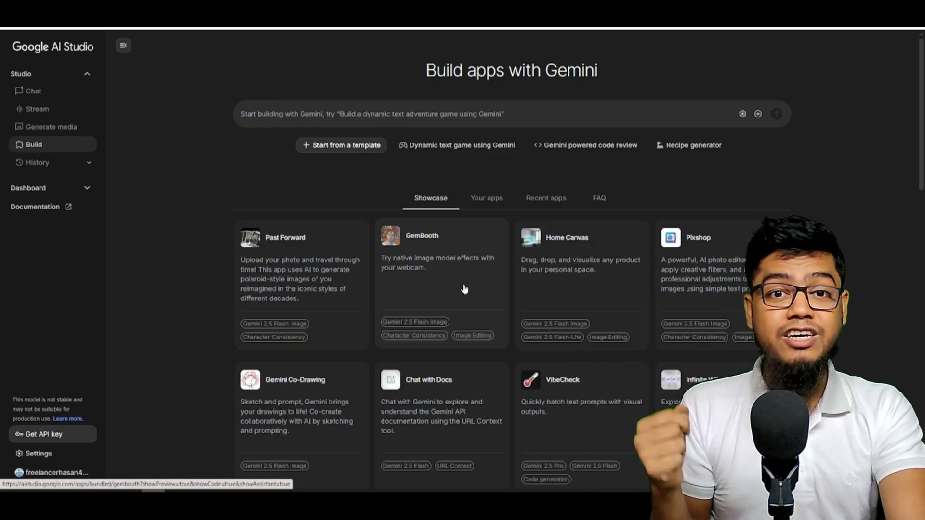
{"action": "scroll", "coordinate": [465, 289], "scroll_direction": "down", "scroll_amount": 1}
{"action": "scroll", "coordinate": [438, 270], "scroll_direction": "down", "scroll_amount": 1}
{"action": "scroll", "coordinate": [438, 270], "scroll_direction": "down", "scroll_amount": 1}
{"action": "scroll", "coordinate": [439, 277], "scroll_direction": "down", "scroll_amount": 1}
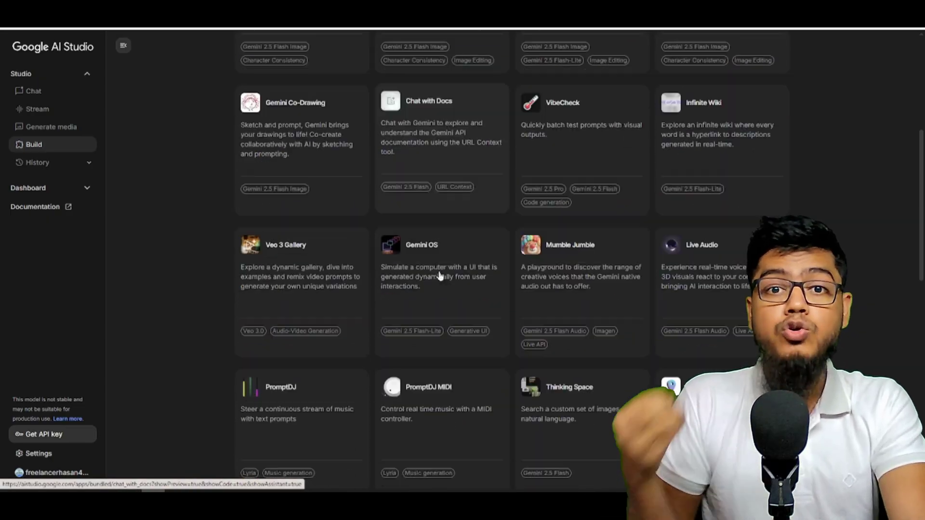
{"action": "scroll", "coordinate": [438, 275], "scroll_direction": "down", "scroll_amount": 2}
{"action": "scroll", "coordinate": [439, 272], "scroll_direction": "down", "scroll_amount": 2}
{"action": "scroll", "coordinate": [441, 272], "scroll_direction": "down", "scroll_amount": 2}
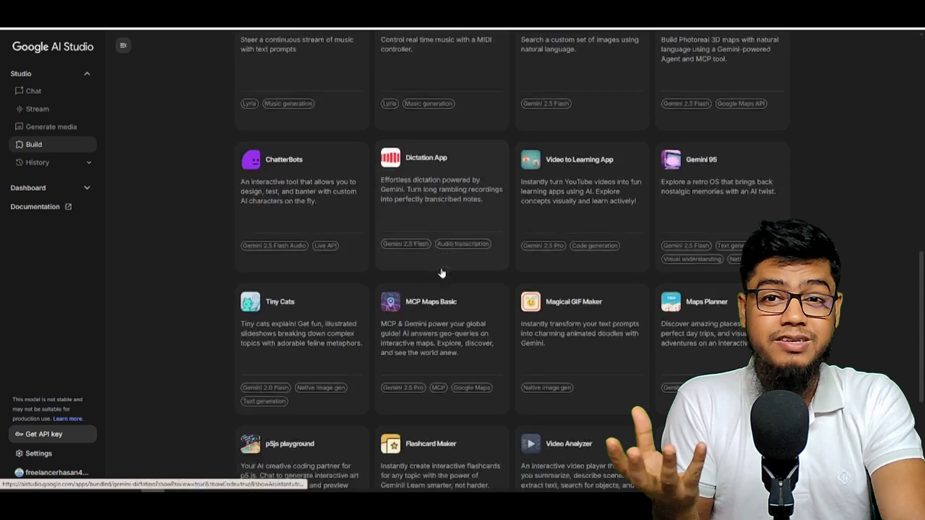
{"action": "scroll", "coordinate": [442, 272], "scroll_direction": "up", "scroll_amount": 6}
{"action": "scroll", "coordinate": [442, 272], "scroll_direction": "up", "scroll_amount": 3}
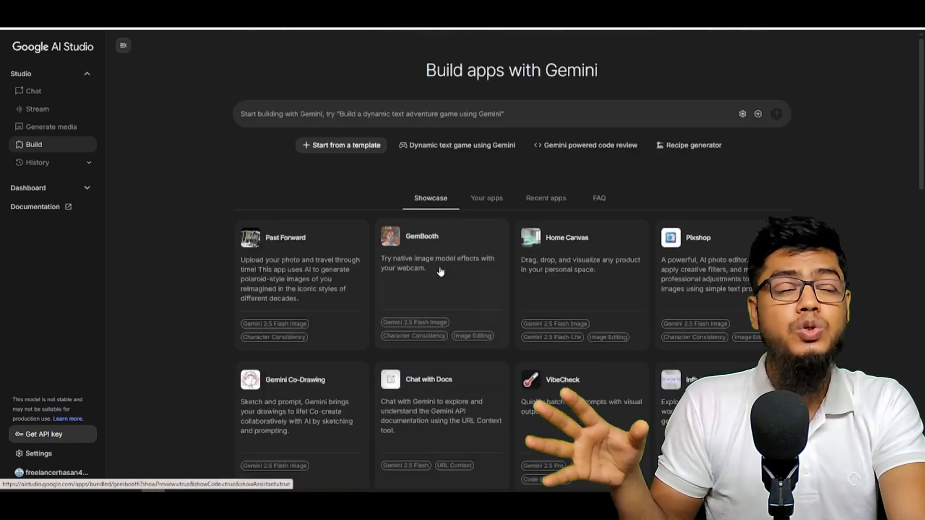
{"action": "scroll", "coordinate": [439, 271], "scroll_direction": "down", "scroll_amount": 1}
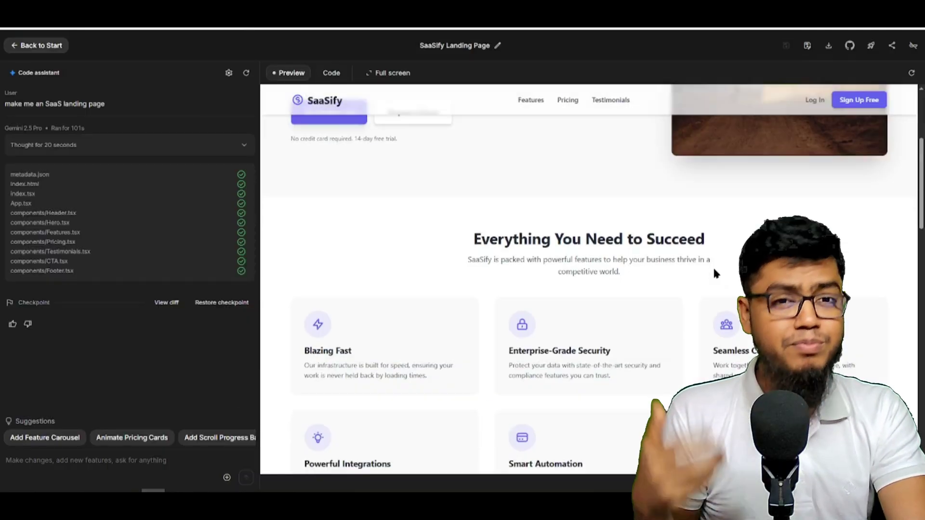
{"action": "scroll", "coordinate": [712, 266], "scroll_direction": "up", "scroll_amount": 3}
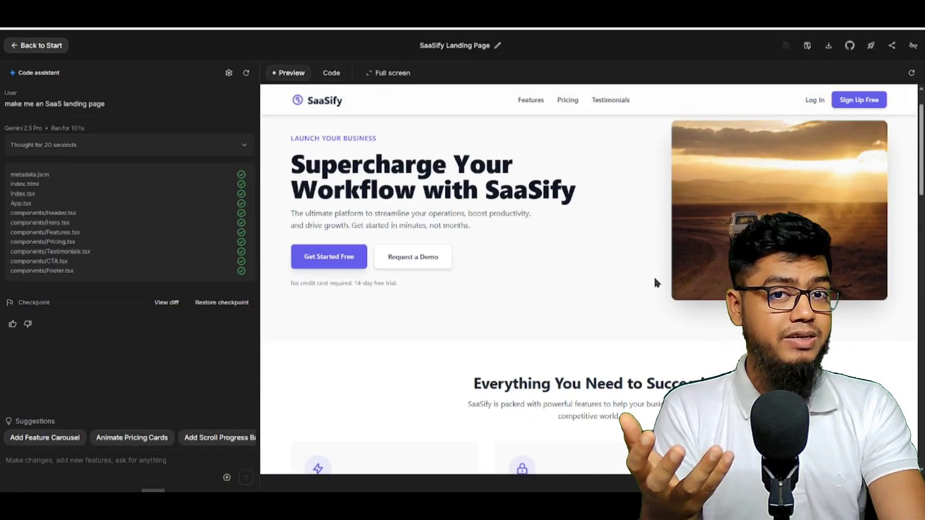
{"action": "scroll", "coordinate": [654, 275], "scroll_direction": "down", "scroll_amount": 2}
{"action": "scroll", "coordinate": [396, 163], "scroll_direction": "down", "scroll_amount": 5}
{"action": "scroll", "coordinate": [506, 216], "scroll_direction": "down", "scroll_amount": 5}
{"action": "scroll", "coordinate": [598, 268], "scroll_direction": "down", "scroll_amount": 3}
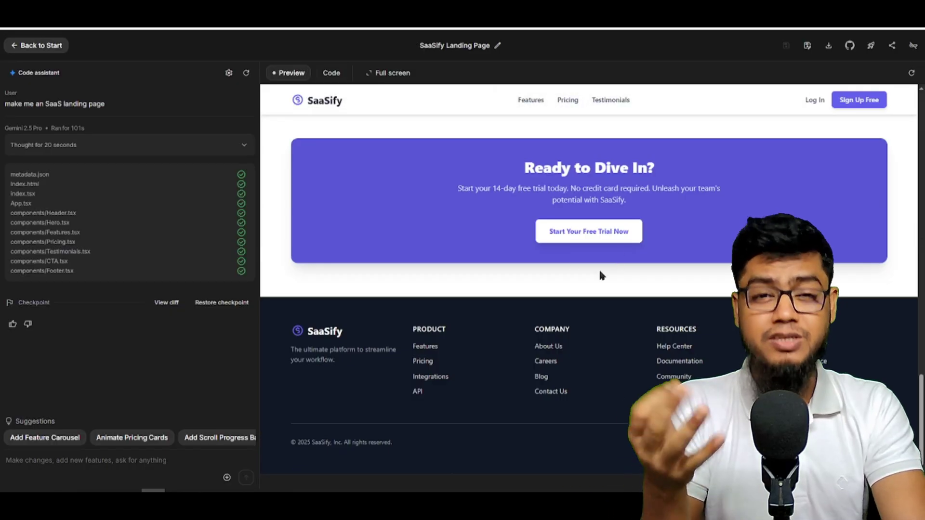
{"action": "scroll", "coordinate": [563, 258], "scroll_direction": "up", "scroll_amount": 5}
{"action": "scroll", "coordinate": [563, 258], "scroll_direction": "up", "scroll_amount": 10}
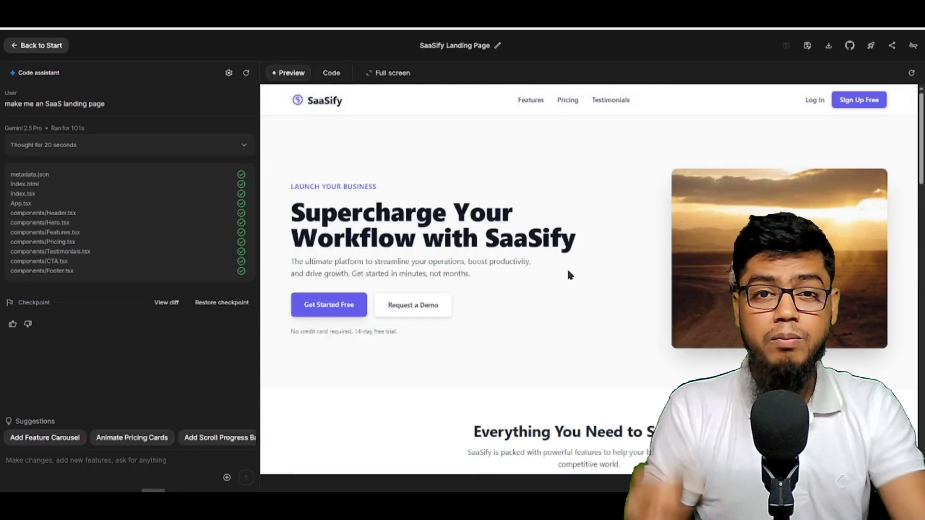
Switch the SaaSify landing page preview to Full screen
{"action": "left_click", "coordinate": [391, 72]}
{"action": "scroll", "coordinate": [660, 217], "scroll_direction": "down", "scroll_amount": 5}
{"action": "scroll", "coordinate": [490, 234], "scroll_direction": "up", "scroll_amount": 5}
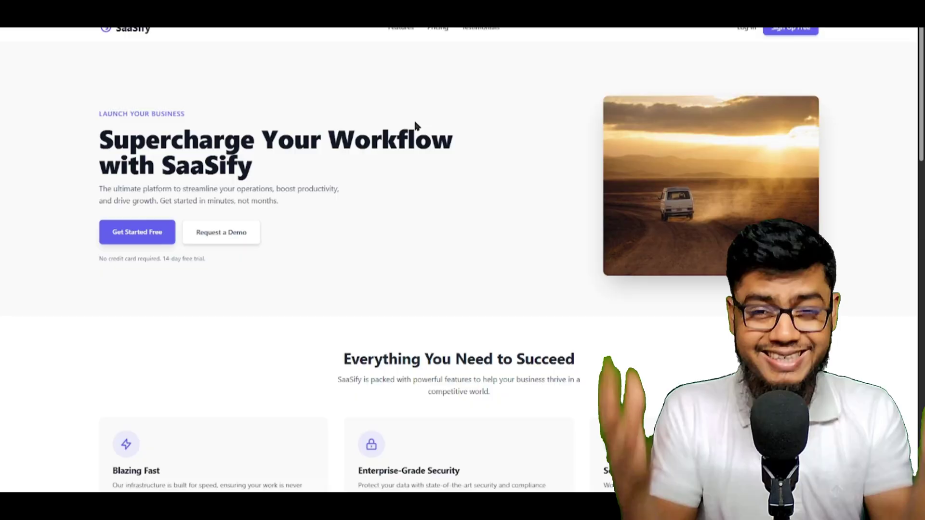
{"action": "scroll", "coordinate": [650, 218], "scroll_direction": "down", "scroll_amount": 3}
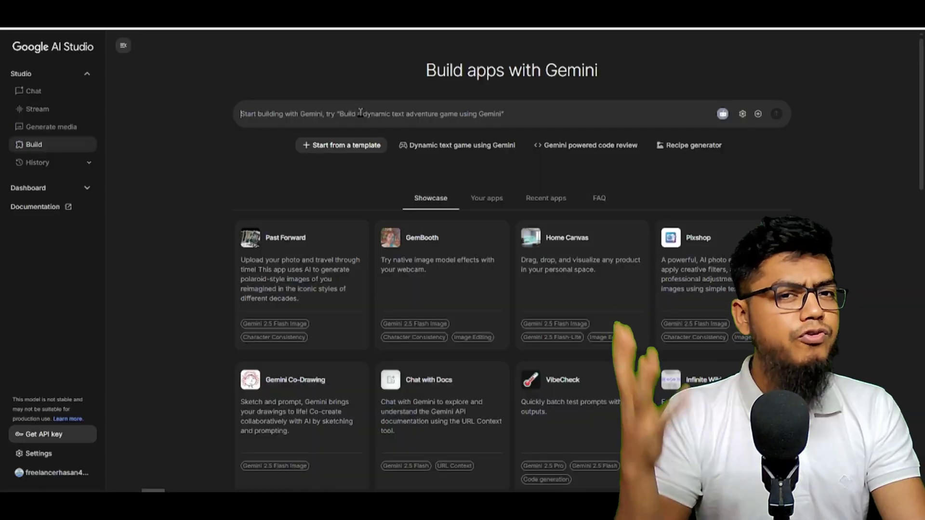
{"action": "type", "text": "build"}
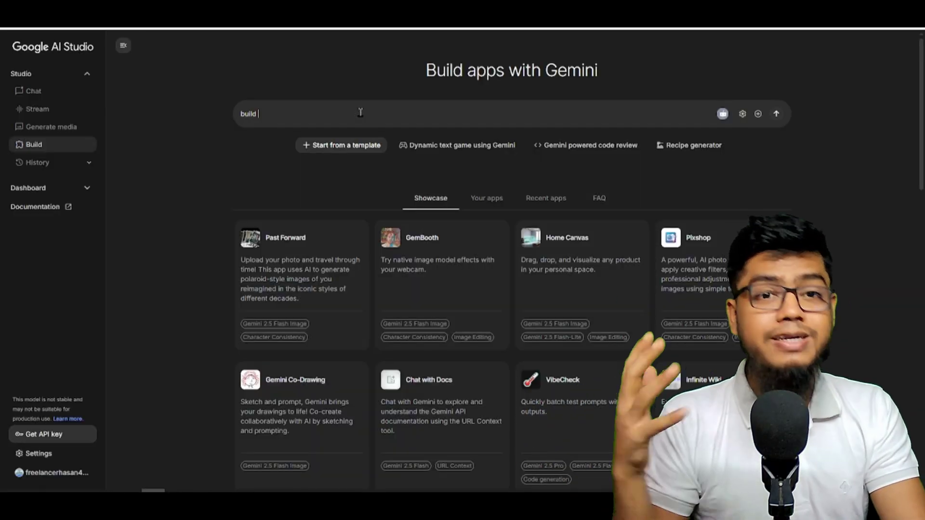
{"action": "type", "text": " me a code "}
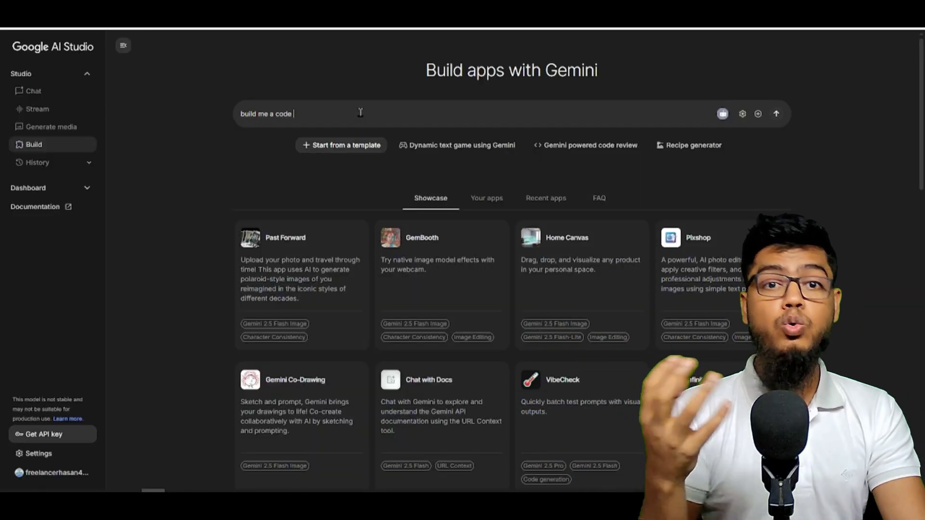
{"action": "type", "text": "reviewer"}
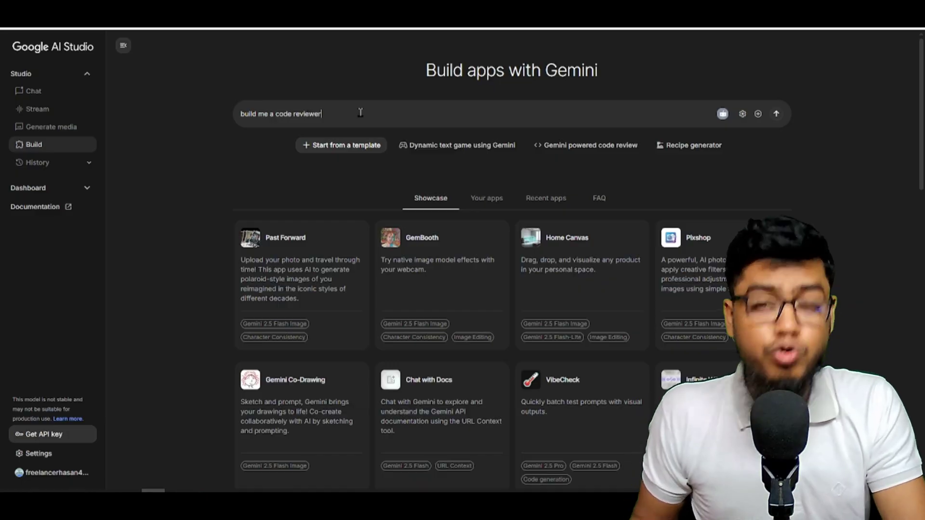
Submit the 'build me a code reviewer' prompt in Build mode
{"action": "key", "text": "Return"}
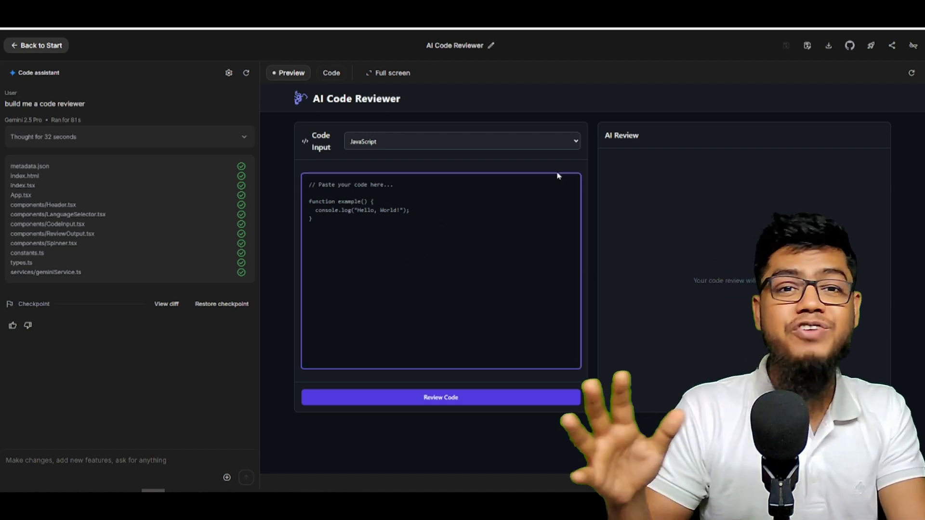
{"action": "left_click", "coordinate": [555, 141]}
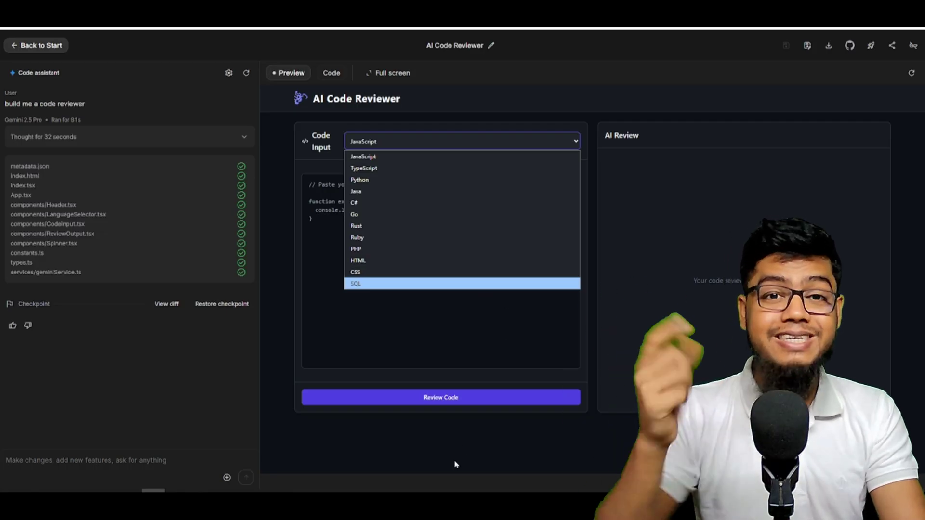
{"action": "left_click", "coordinate": [502, 319]}
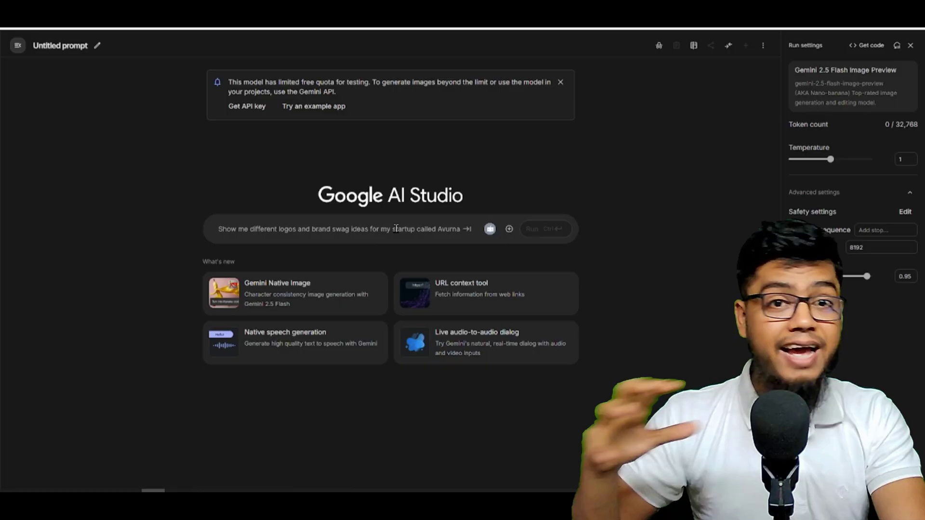
Set the chat model to Gemini 2.5 Flash Image Preview, then return to Build through the sidebar
{"action": "left_click", "coordinate": [316, 232]}
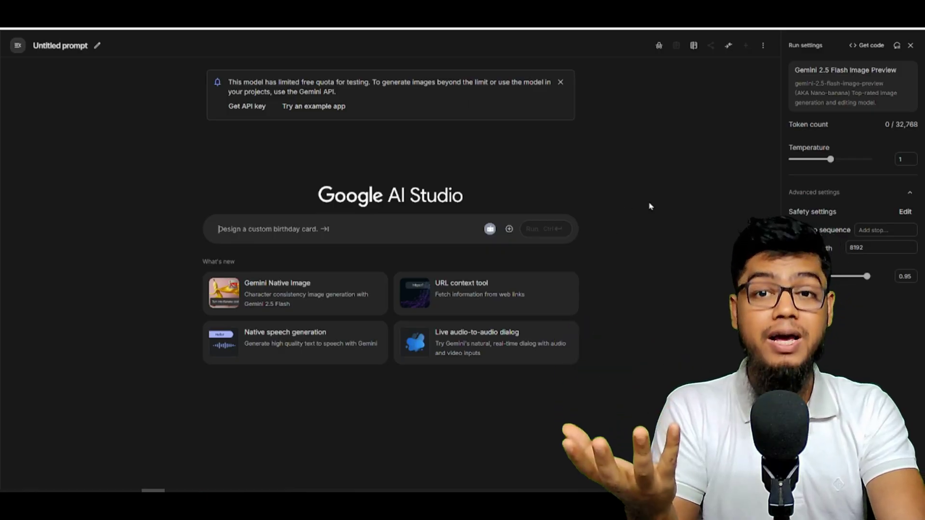
{"action": "left_click", "coordinate": [858, 72]}
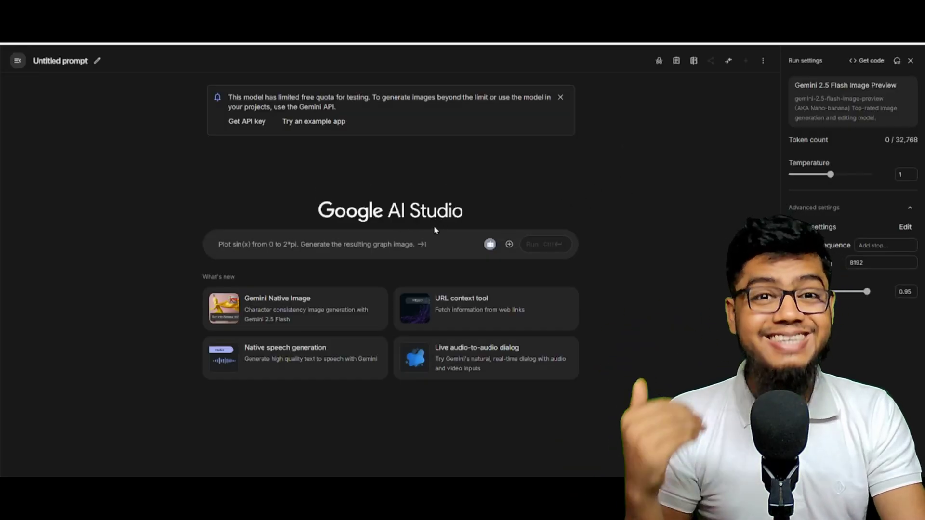
{"action": "left_click", "coordinate": [19, 62]}
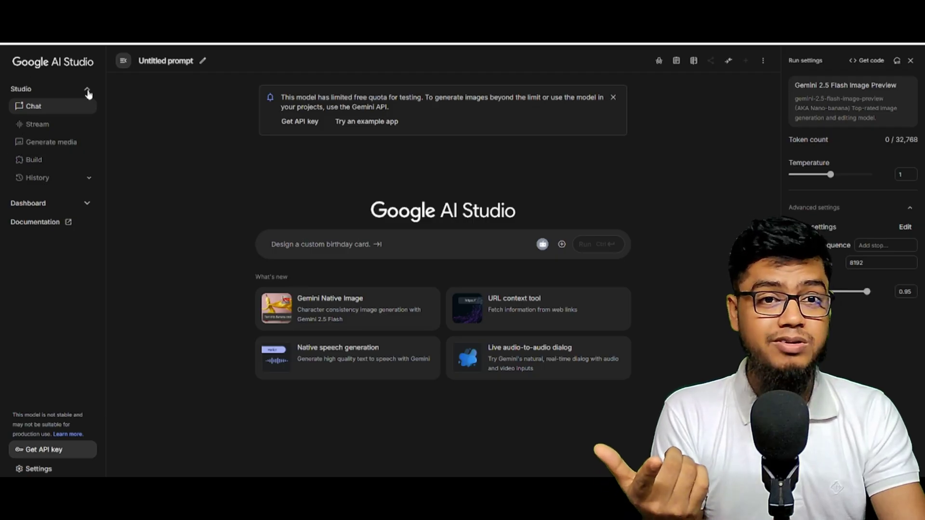
{"action": "left_click", "coordinate": [33, 160]}
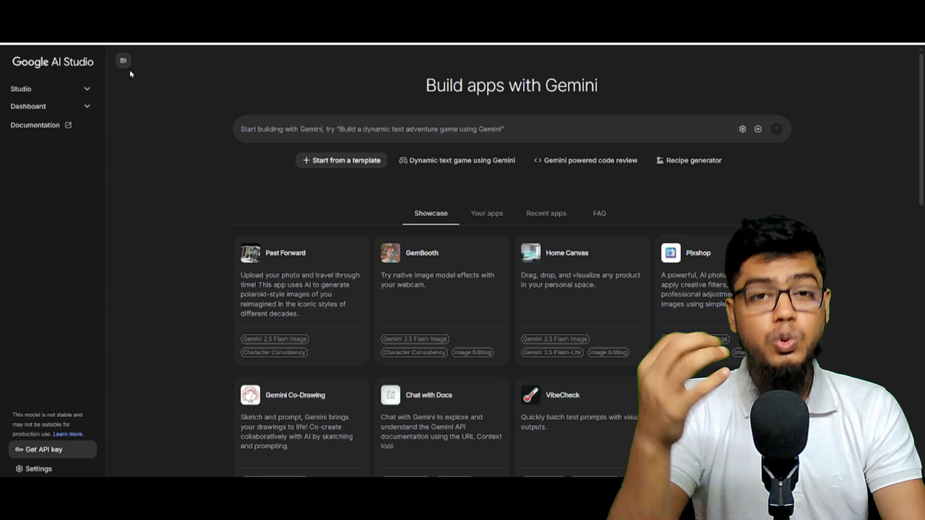
Collapse the left navigation sidebar on the Build apps page
{"action": "left_click", "coordinate": [123, 63]}
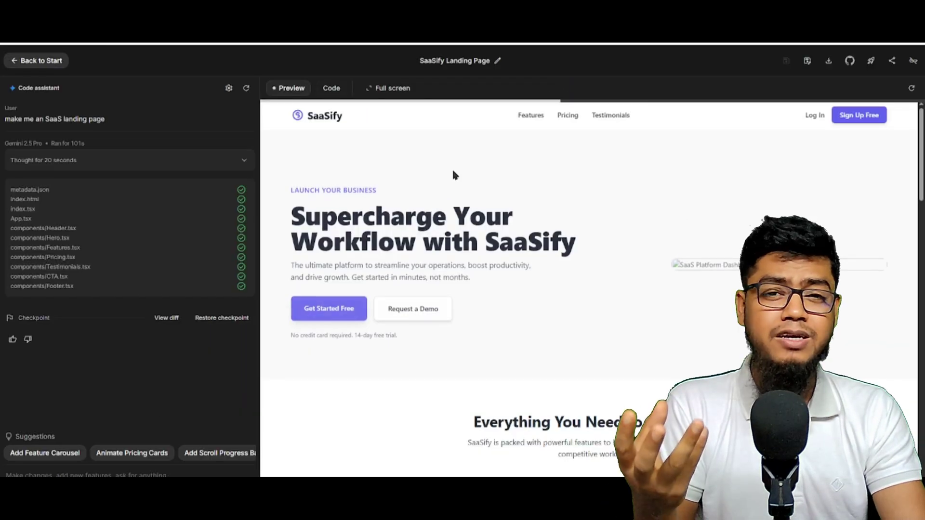
{"action": "scroll", "coordinate": [463, 212], "scroll_direction": "down", "scroll_amount": 2}
{"action": "scroll", "coordinate": [463, 218], "scroll_direction": "down", "scroll_amount": 3}
{"action": "scroll", "coordinate": [478, 218], "scroll_direction": "down", "scroll_amount": 3}
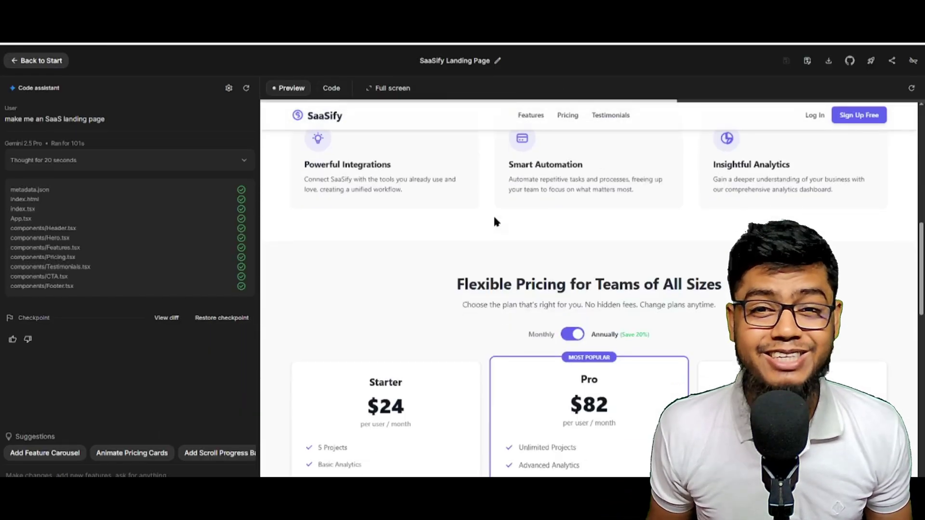
{"action": "scroll", "coordinate": [493, 217], "scroll_direction": "down", "scroll_amount": 3}
{"action": "scroll", "coordinate": [494, 221], "scroll_direction": "down", "scroll_amount": 2}
{"action": "scroll", "coordinate": [494, 225], "scroll_direction": "down", "scroll_amount": 3}
{"action": "scroll", "coordinate": [493, 225], "scroll_direction": "down", "scroll_amount": 2}
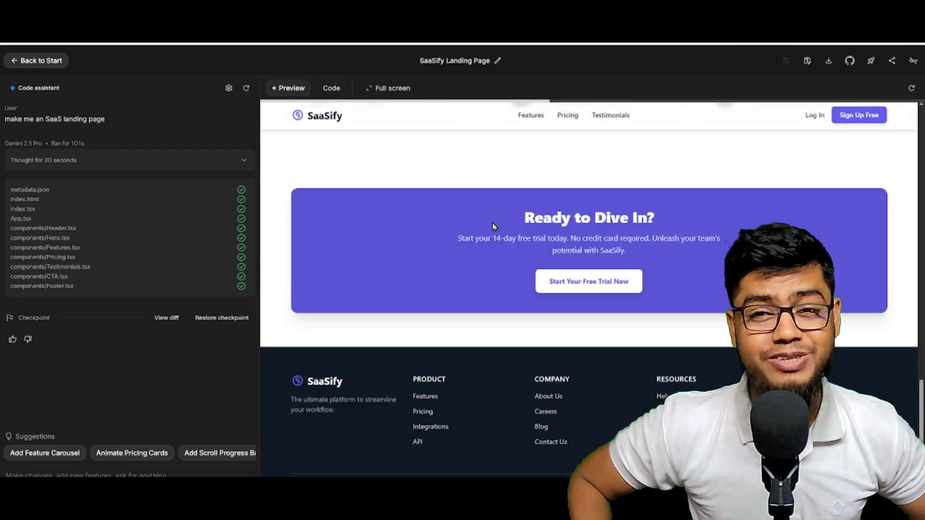
{"action": "scroll", "coordinate": [492, 223], "scroll_direction": "up", "scroll_amount": 15}
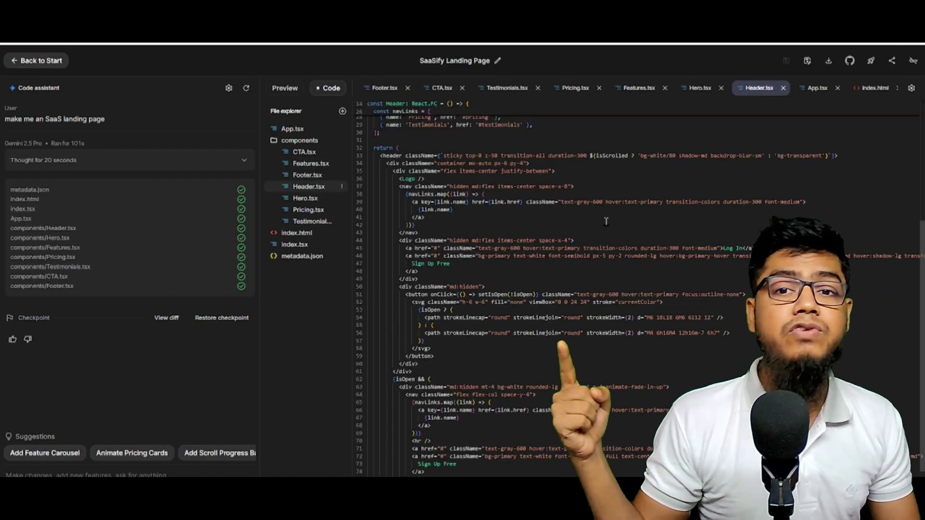
Show the SaaSify project's live Preview, then the Showcase of example apps
{"action": "left_click", "coordinate": [285, 88]}
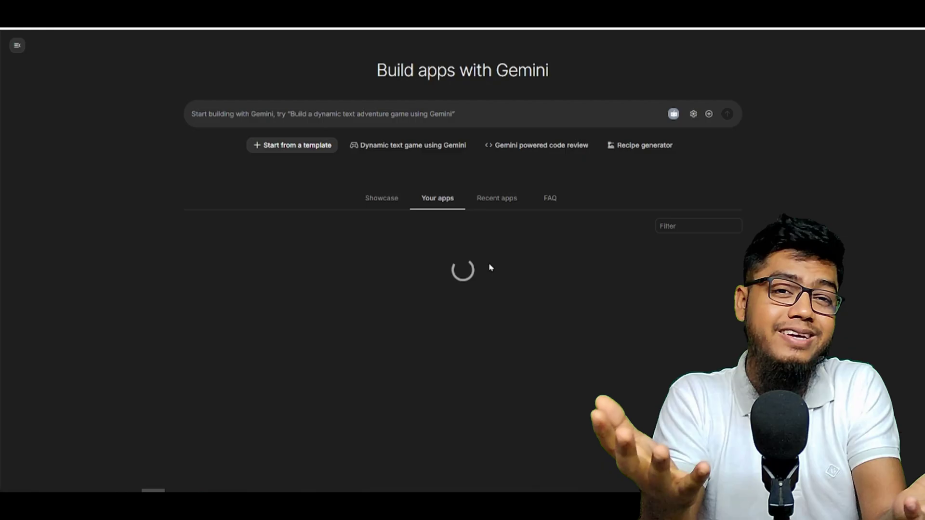
{"action": "left_click", "coordinate": [383, 200]}
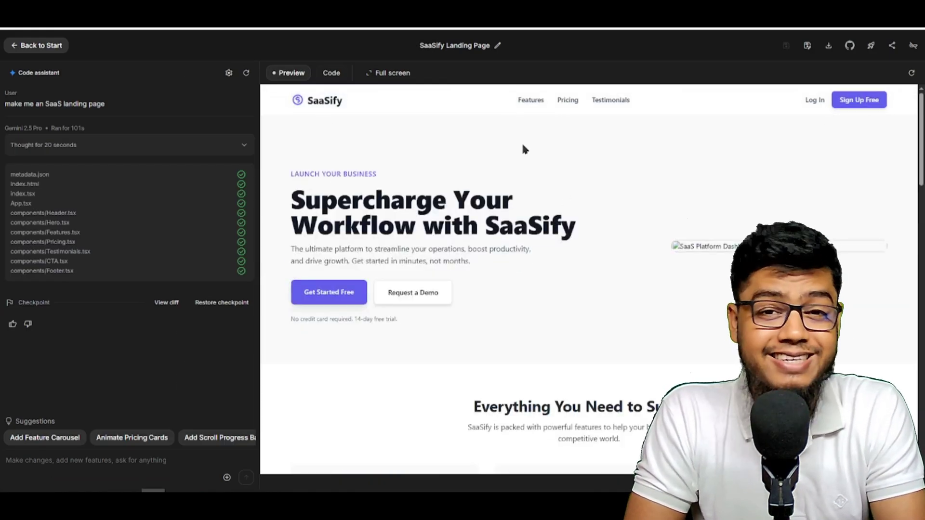
View SaaSify full screen, set its pricing to monthly billing, and show the Footer.tsx code
{"action": "left_click", "coordinate": [397, 72]}
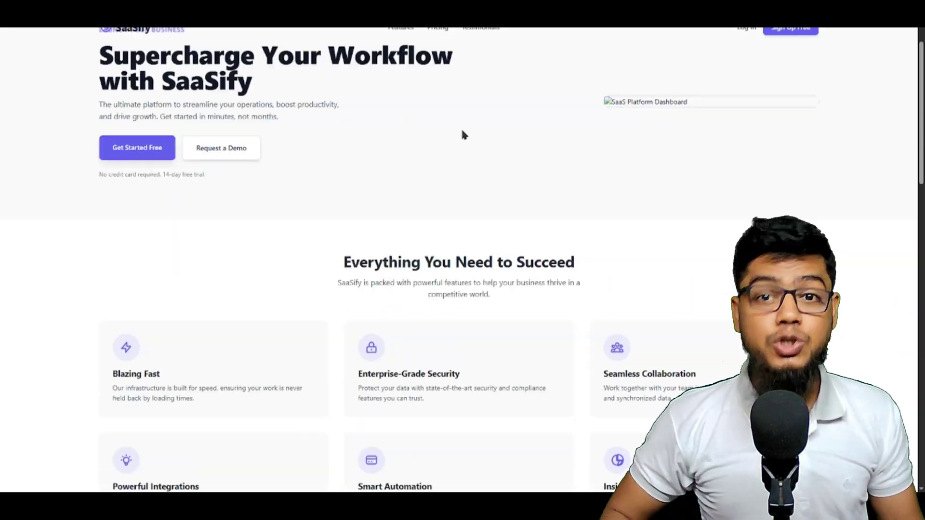
{"action": "scroll", "coordinate": [463, 135], "scroll_direction": "down", "scroll_amount": 2}
{"action": "scroll", "coordinate": [405, 217], "scroll_direction": "down", "scroll_amount": 1}
{"action": "scroll", "coordinate": [275, 287], "scroll_direction": "down", "scroll_amount": 3}
{"action": "scroll", "coordinate": [290, 332], "scroll_direction": "down", "scroll_amount": 2}
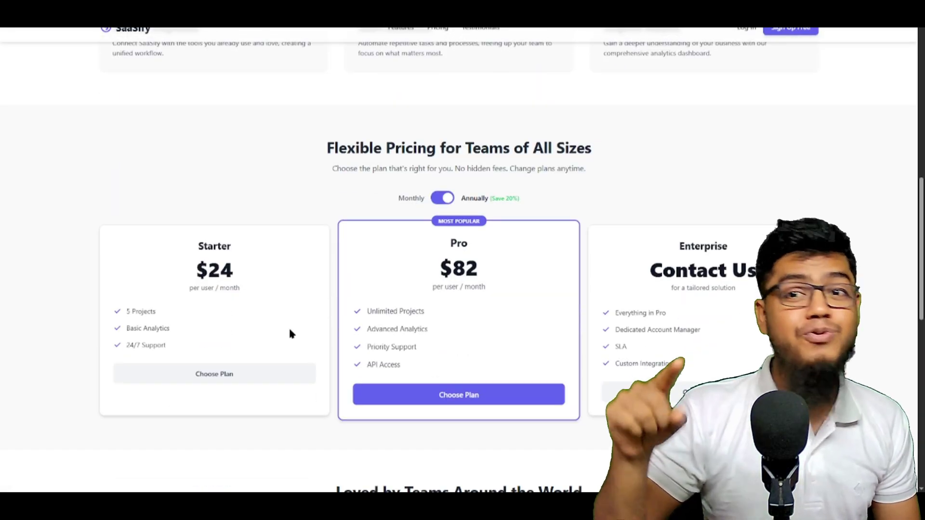
{"action": "scroll", "coordinate": [429, 324], "scroll_direction": "down", "scroll_amount": 3}
{"action": "scroll", "coordinate": [429, 325], "scroll_direction": "up", "scroll_amount": 2}
{"action": "left_click", "coordinate": [443, 99]}
{"action": "scroll", "coordinate": [440, 251], "scroll_direction": "down", "scroll_amount": 3}
{"action": "scroll", "coordinate": [413, 246], "scroll_direction": "down", "scroll_amount": 3}
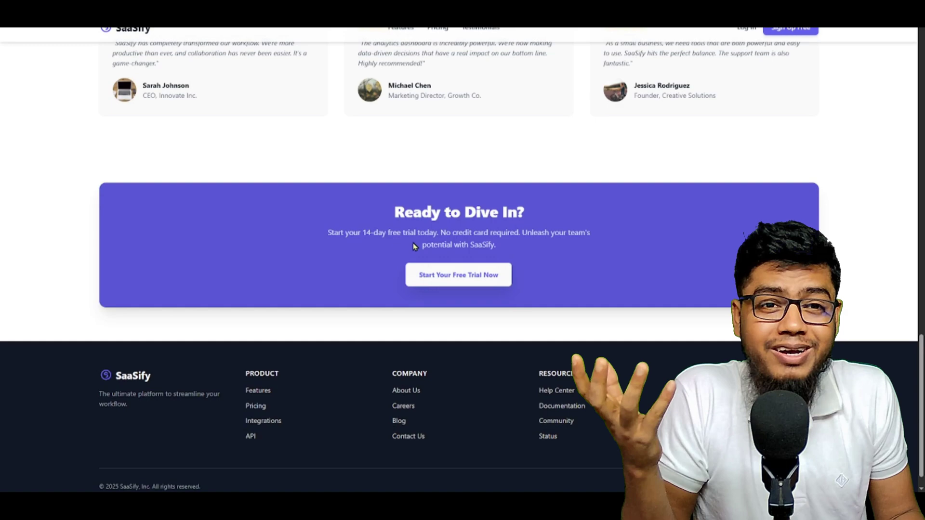
{"action": "scroll", "coordinate": [361, 318], "scroll_direction": "down", "scroll_amount": 1}
{"action": "scroll", "coordinate": [433, 347], "scroll_direction": "up", "scroll_amount": 5}
{"action": "scroll", "coordinate": [433, 347], "scroll_direction": "up", "scroll_amount": 5}
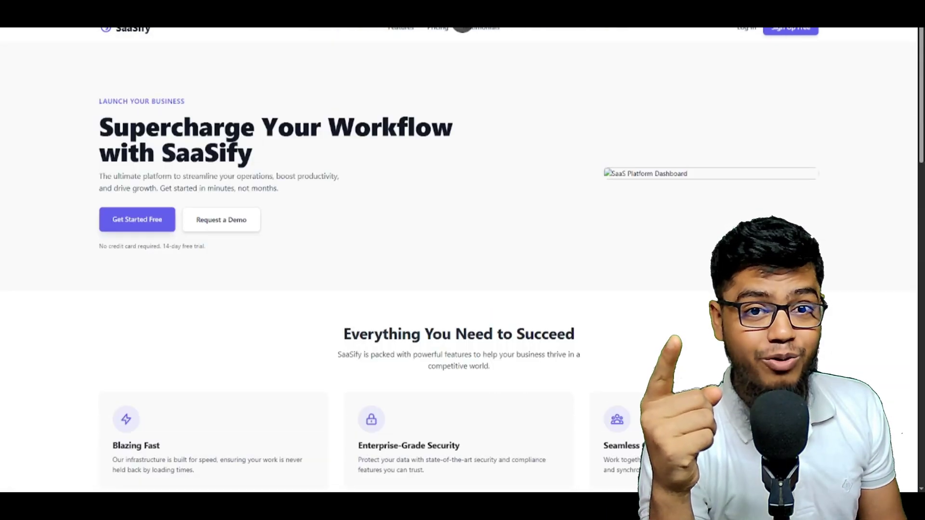
{"action": "left_click", "coordinate": [327, 73]}
{"action": "scroll", "coordinate": [499, 249], "scroll_direction": "up", "scroll_amount": 3}
{"action": "scroll", "coordinate": [486, 247], "scroll_direction": "up", "scroll_amount": 2}
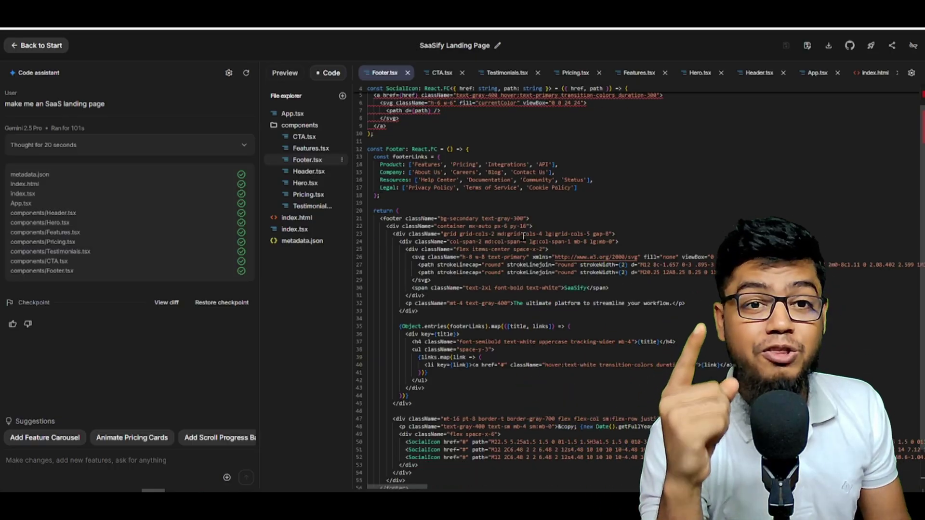
Step through the Testimonials.tsx, Pricing.tsx and Features.tsx code tabs to reach Hero.tsx
{"action": "left_click", "coordinate": [506, 72]}
{"action": "left_click", "coordinate": [575, 73]}
{"action": "left_click", "coordinate": [639, 72]}
{"action": "key", "text": "ctrl+Tab"}
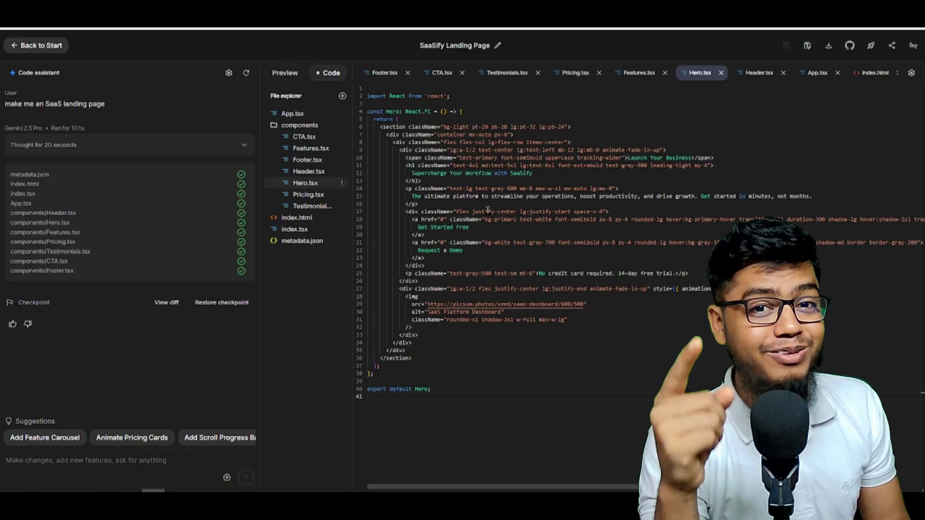